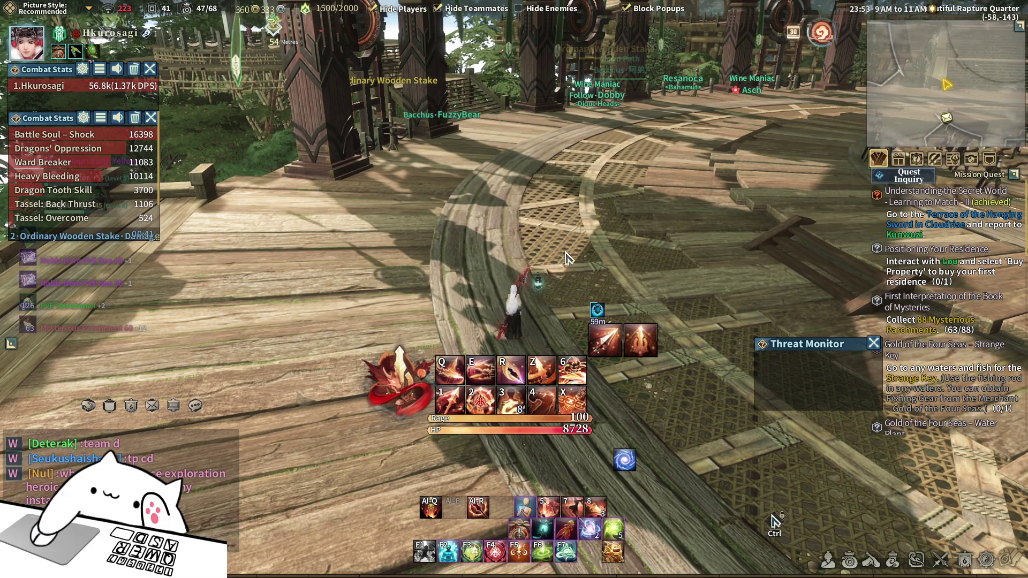
Step: Open the boss events panel, shift it left, and compare Li Xiaotang's and Zi Sanqian's recorded events
{"action": "left_click", "coordinate": [952, 160]}
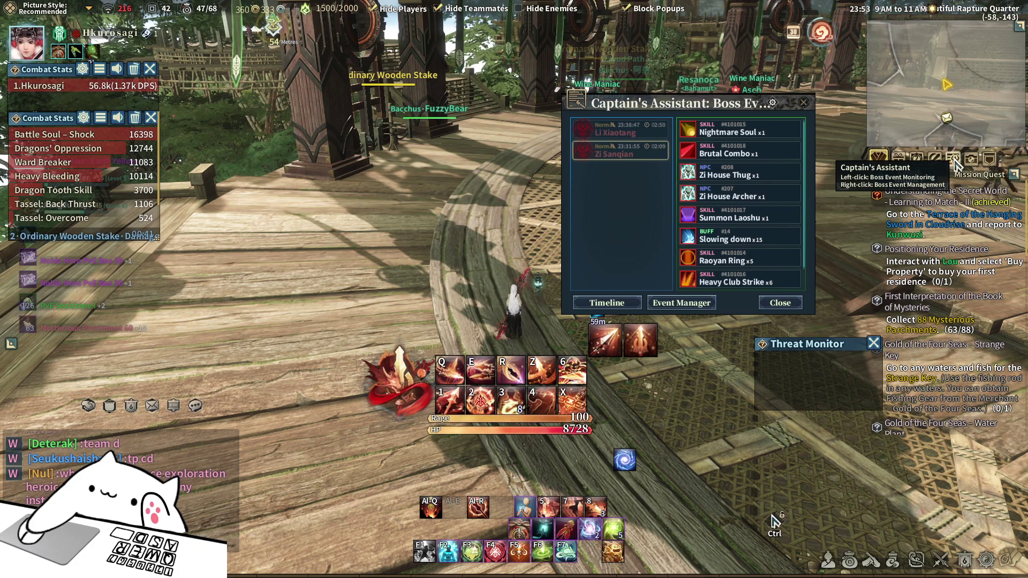
{"action": "left_click_drag", "start_coordinate": [669, 110], "coordinate": [578, 95]}
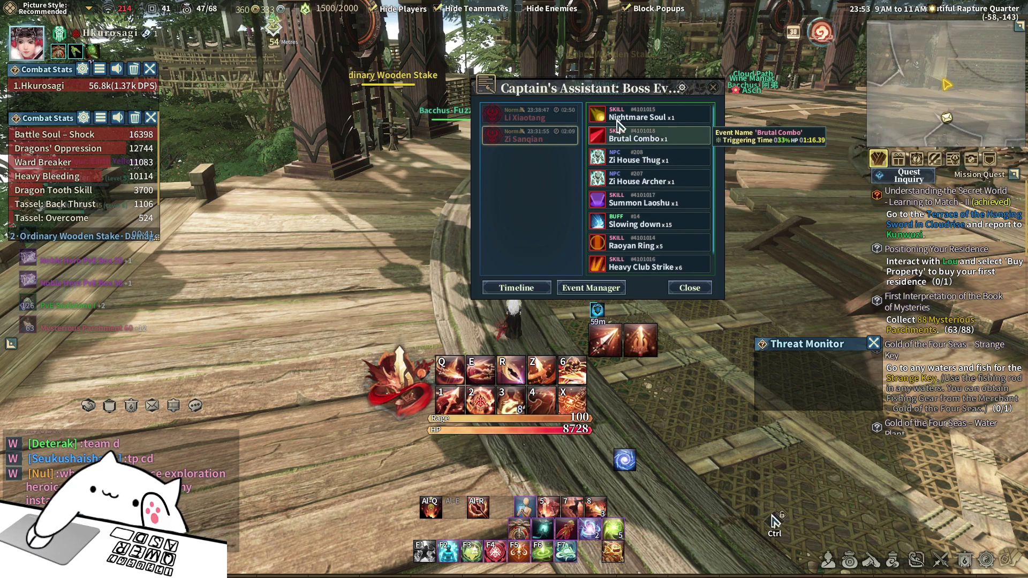
{"action": "left_click", "coordinate": [546, 114]}
{"action": "left_click", "coordinate": [543, 140]}
{"action": "left_click", "coordinate": [544, 112]}
{"action": "left_click", "coordinate": [544, 141]}
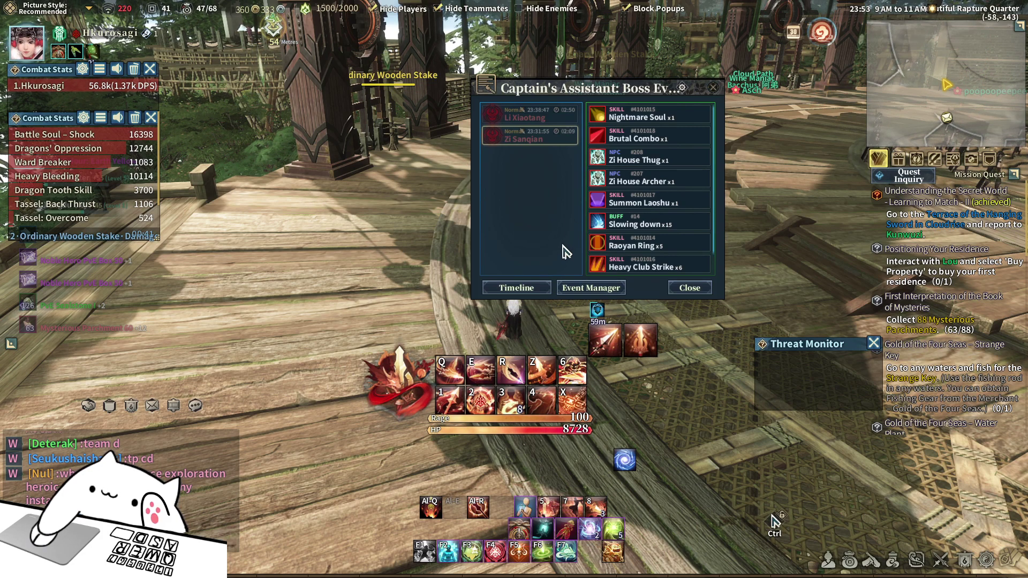
Step: Check the event history options, toggle the boss events panel, and open Boss Event Management
{"action": "left_click", "coordinate": [683, 89]}
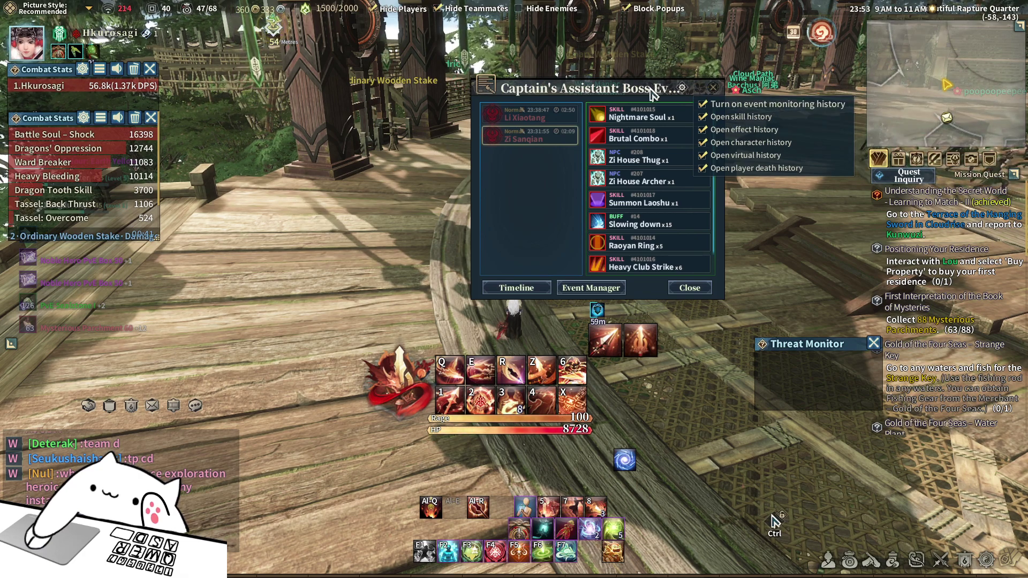
{"action": "left_click", "coordinate": [682, 87]}
{"action": "left_click", "coordinate": [957, 158]}
{"action": "left_click", "coordinate": [957, 158]}
{"action": "left_click", "coordinate": [957, 158]}
{"action": "left_click", "coordinate": [957, 158]}
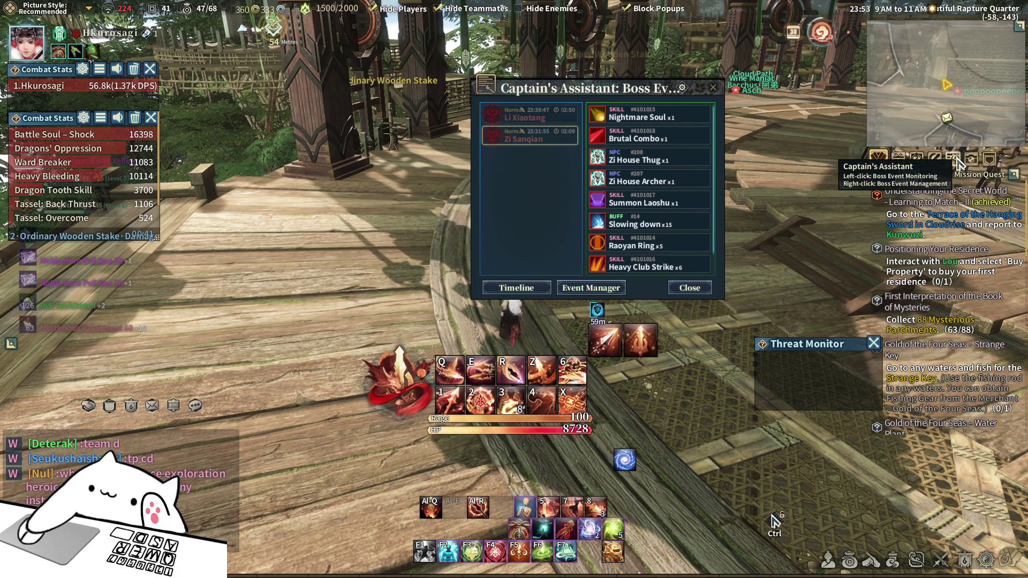
{"action": "left_click", "coordinate": [570, 289]}
Step: Reposition the Boss Event Management window and collapse the Normal Yemo City in Wuzhao and Chou Prison lists
{"action": "left_click_drag", "start_coordinate": [417, 88], "coordinate": [522, 79]}
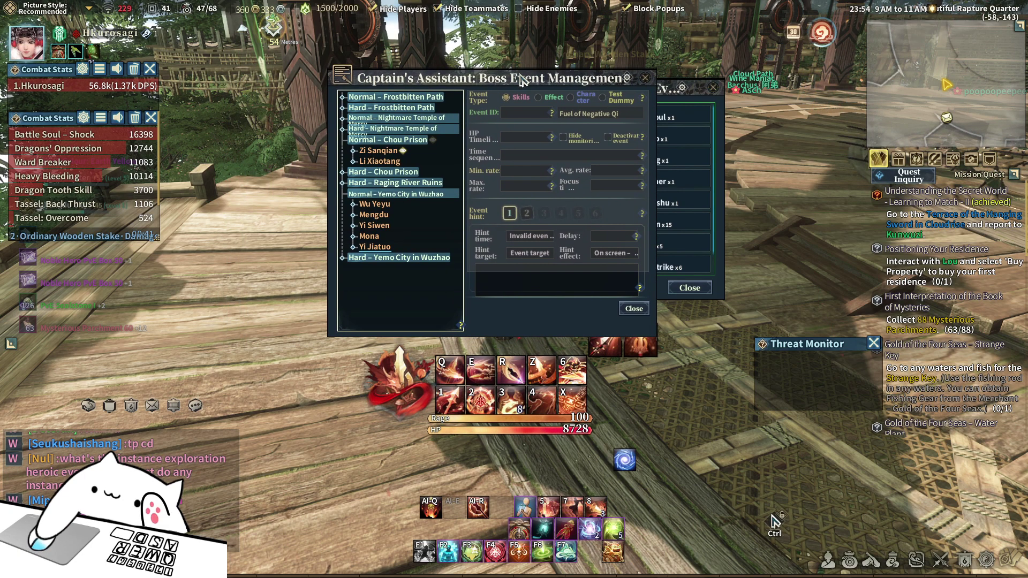
{"action": "left_click", "coordinate": [381, 194]}
{"action": "left_click", "coordinate": [386, 140]}
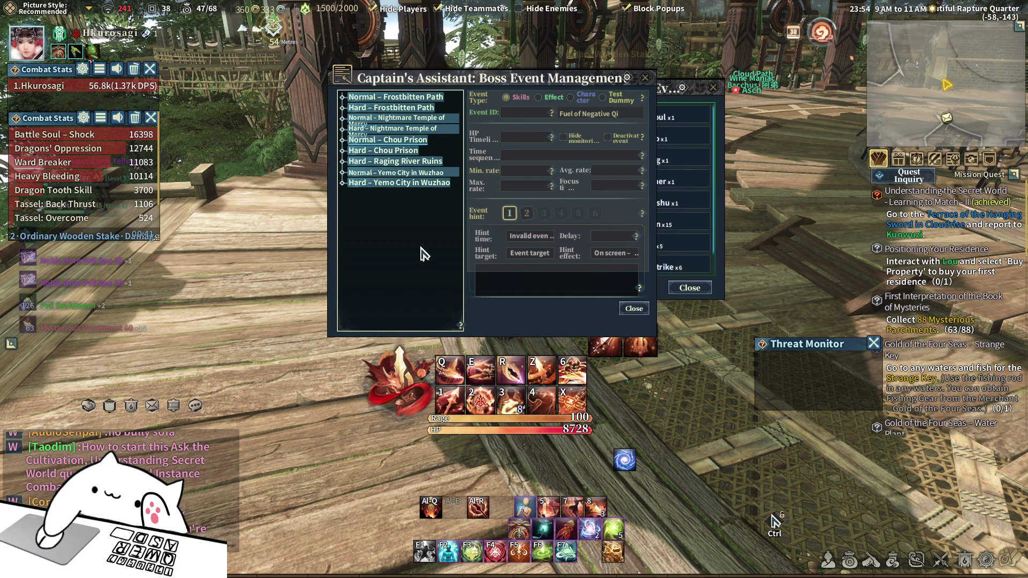
{"action": "key", "text": "alt+Tab"}
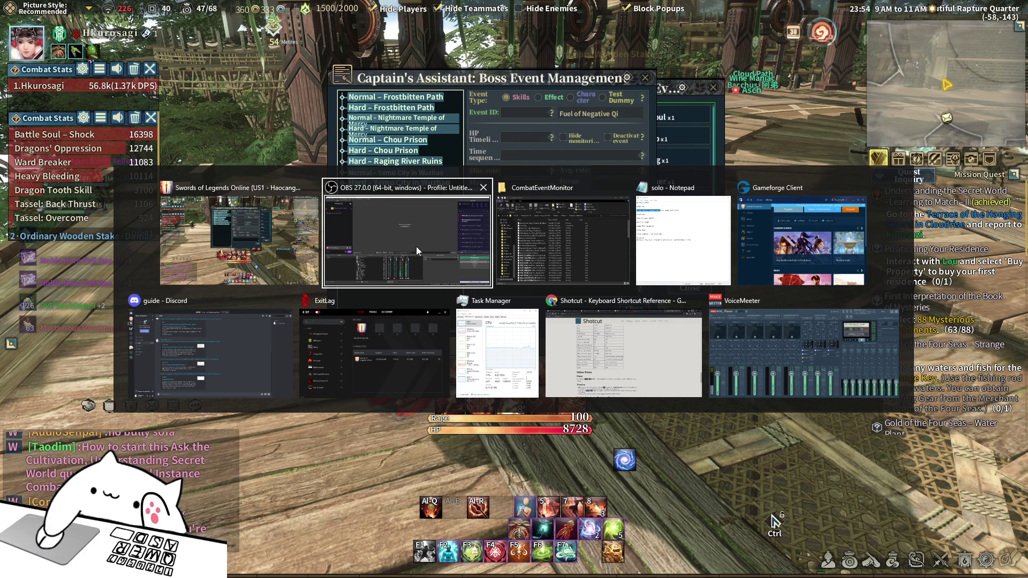
Step: In Explorer, navigate Swords of Legends Online > Interface > Addons > CombatEventMonitor
{"action": "left_click", "coordinate": [548, 247]}
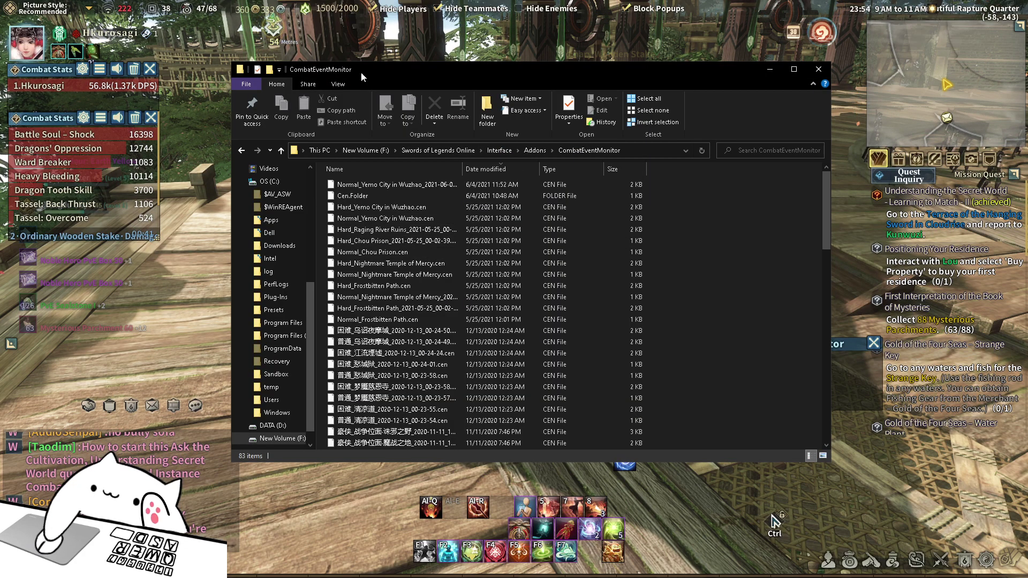
{"action": "left_click", "coordinate": [422, 150]}
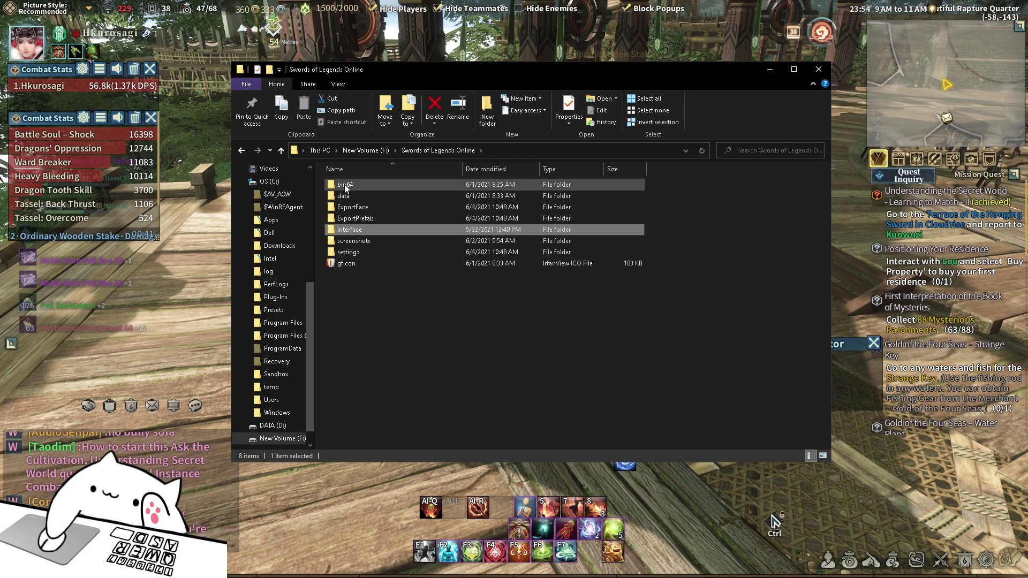
{"action": "double_click", "coordinate": [357, 230]}
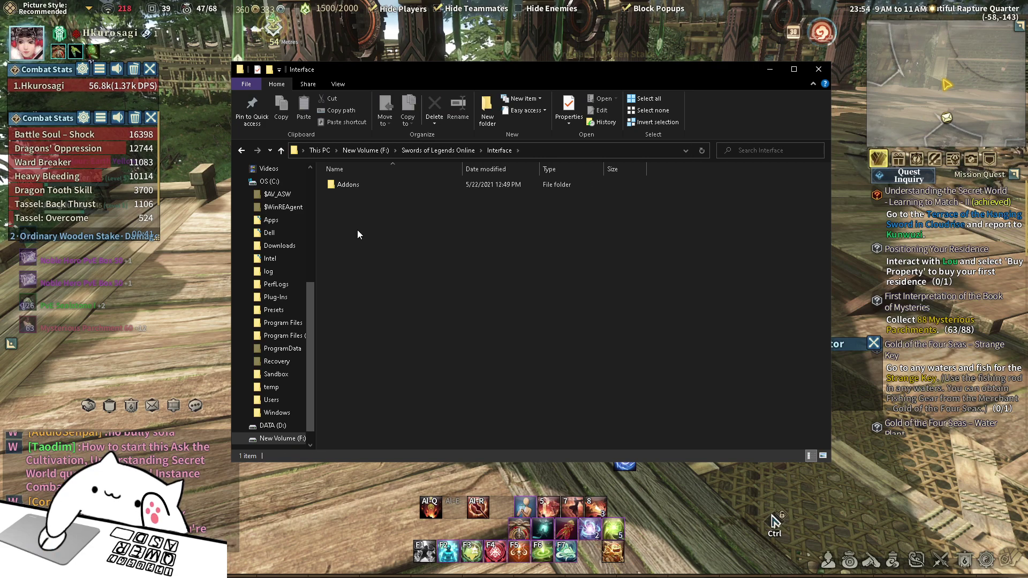
{"action": "double_click", "coordinate": [358, 184]}
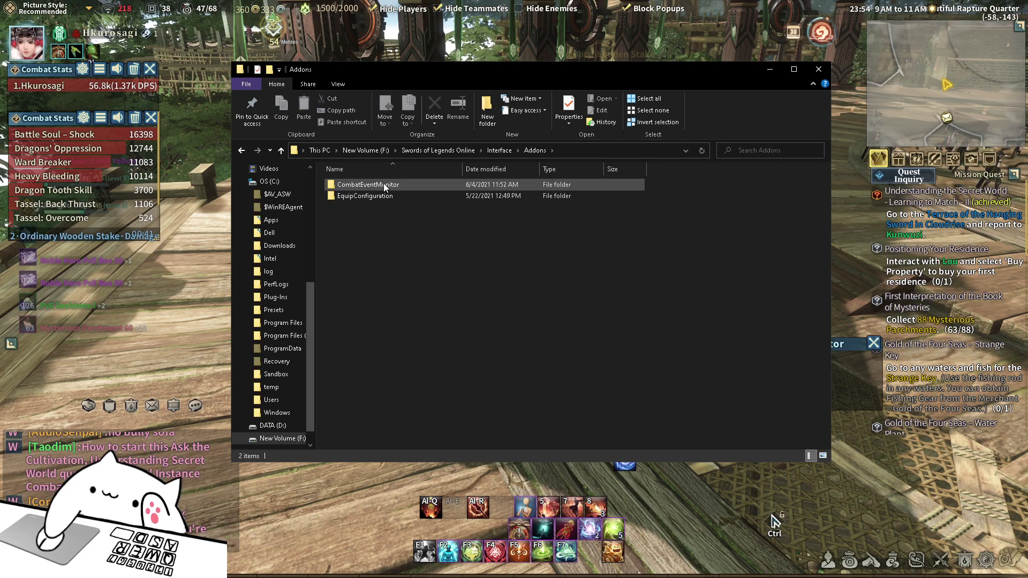
{"action": "left_click", "coordinate": [384, 185]}
{"action": "double_click", "coordinate": [384, 185]}
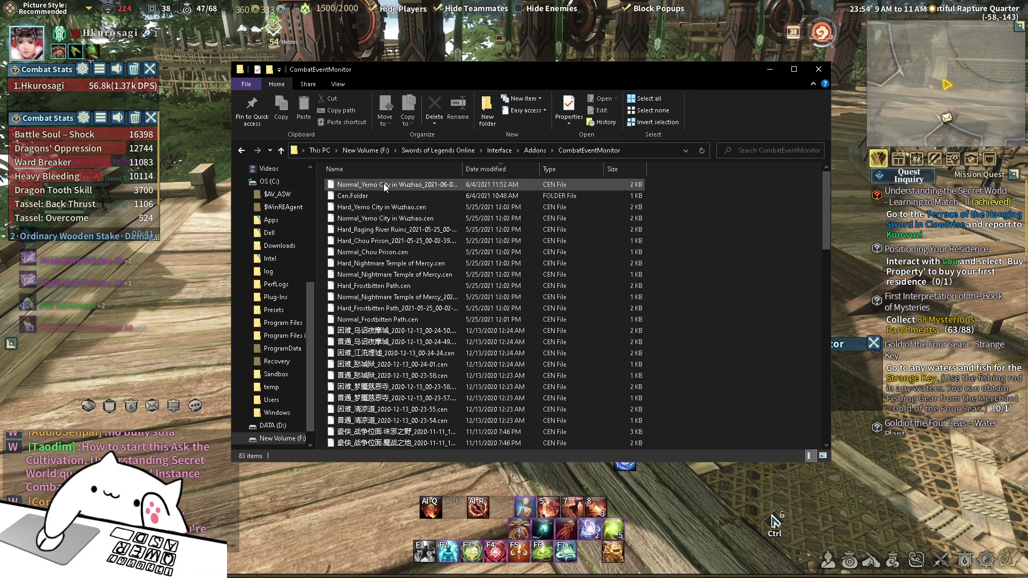
Step: Scroll through the .cen event files, reopen the folder, and minimize Explorer to return to the game
{"action": "scroll", "coordinate": [452, 306], "scroll_direction": "down", "scroll_amount": 4}
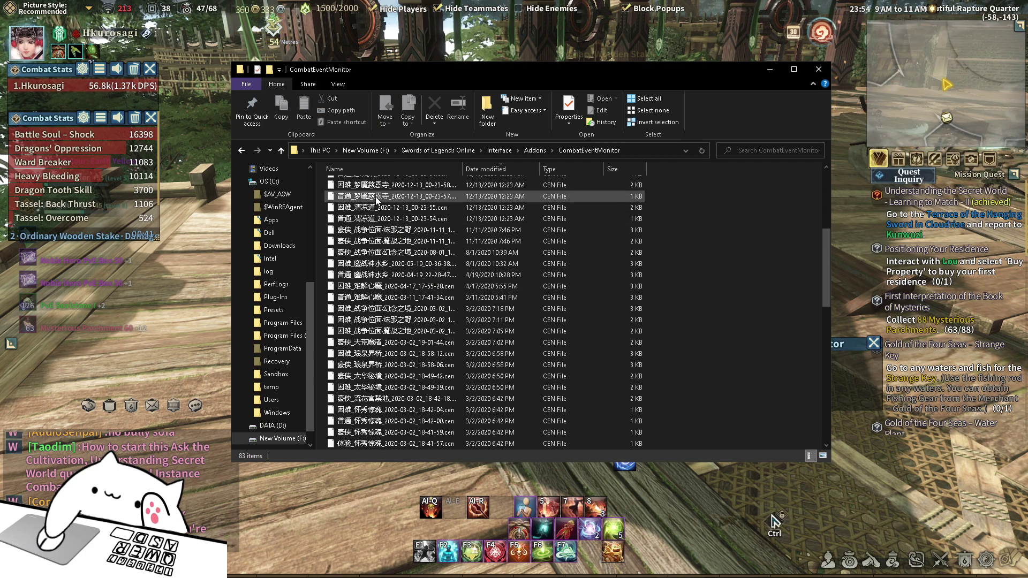
{"action": "scroll", "coordinate": [370, 391], "scroll_direction": "down", "scroll_amount": 12}
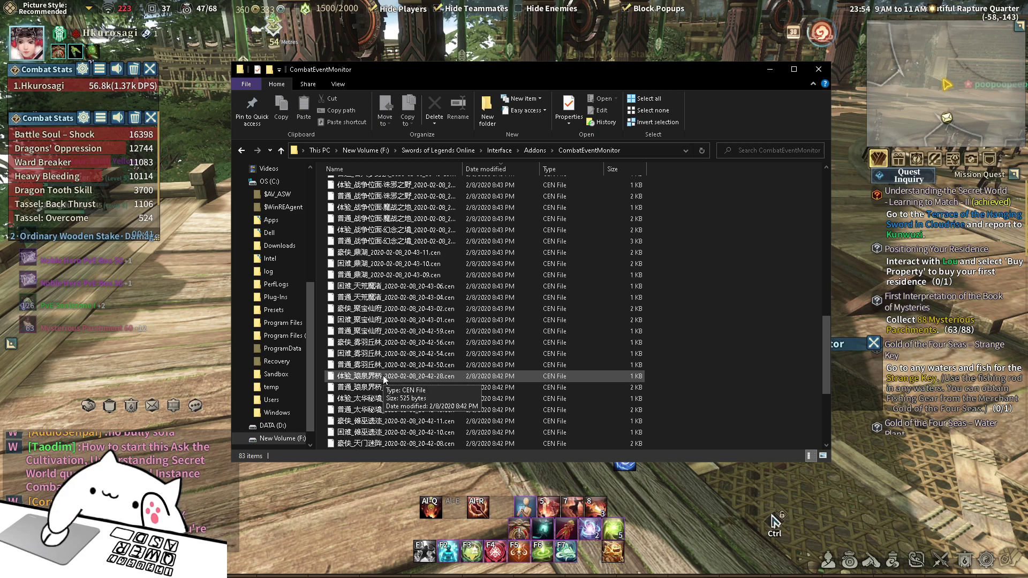
{"action": "scroll", "coordinate": [387, 376], "scroll_direction": "up", "scroll_amount": 20}
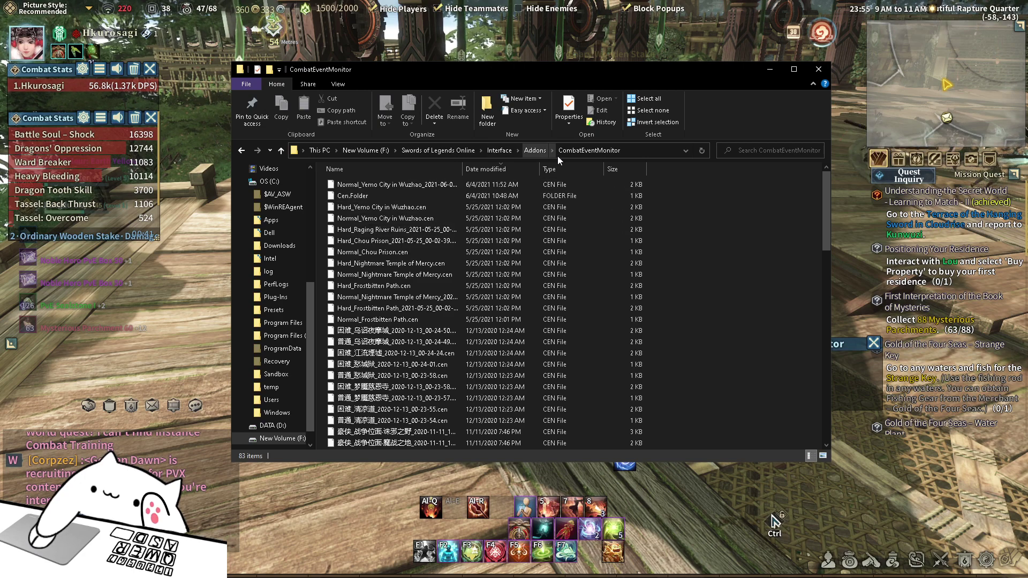
{"action": "left_click", "coordinate": [533, 151]}
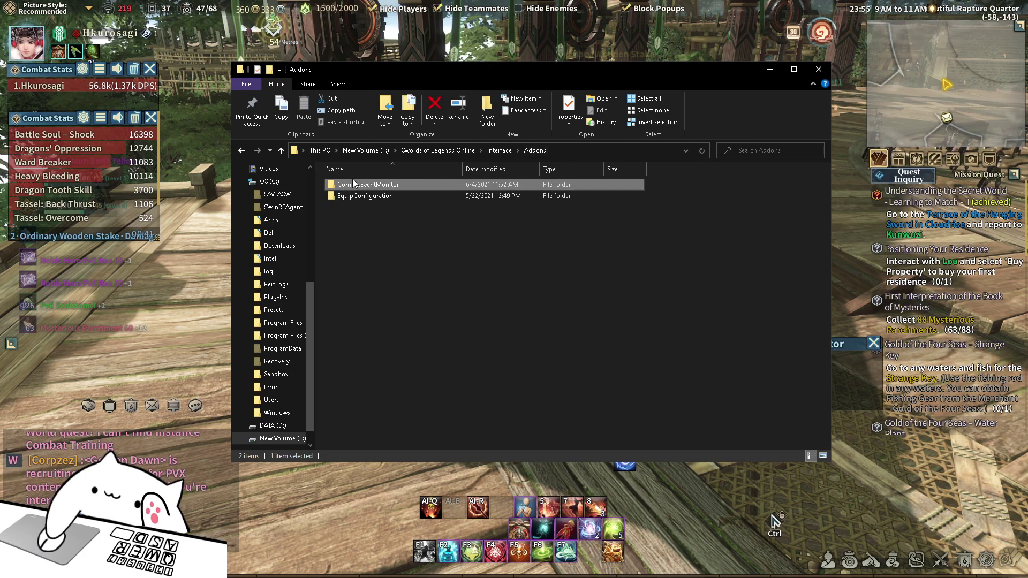
{"action": "double_click", "coordinate": [363, 185]}
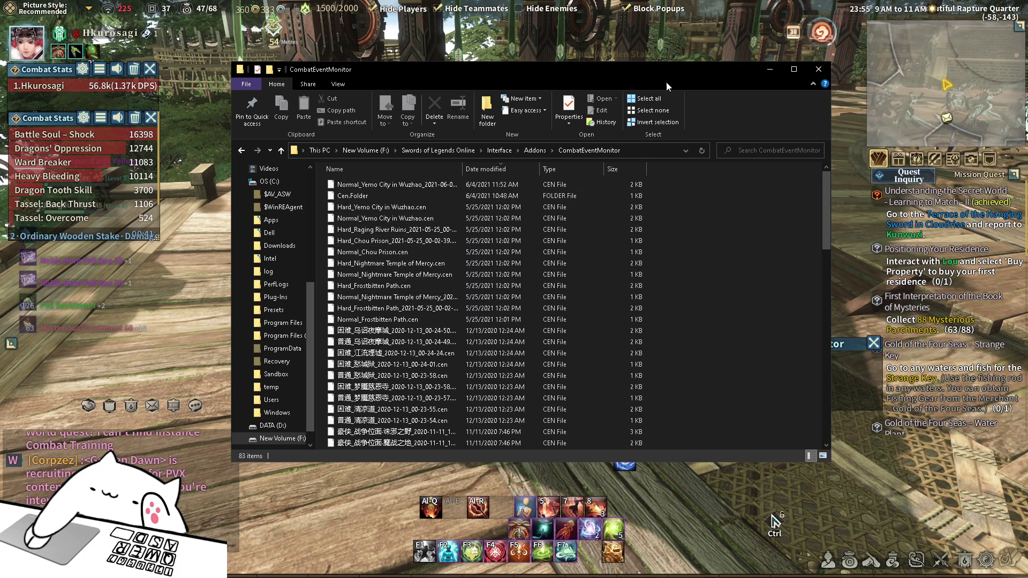
{"action": "left_click", "coordinate": [675, 48]}
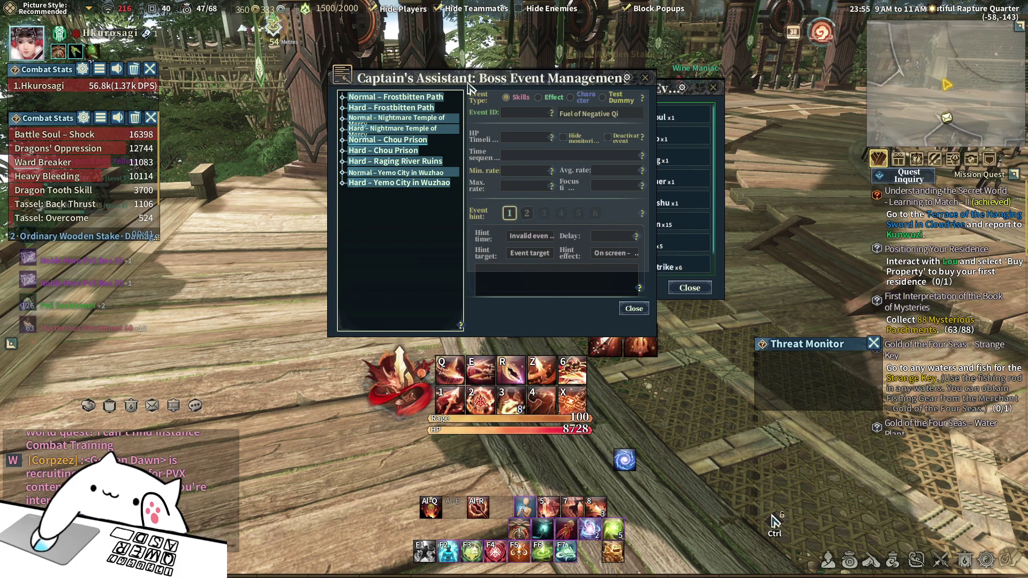
Step: Import the 2021-06-03 Normal_Yemo City in Wuzhao event file, completely overwriting the existing data
{"action": "left_click_drag", "start_coordinate": [409, 210], "coordinate": [381, 220]}
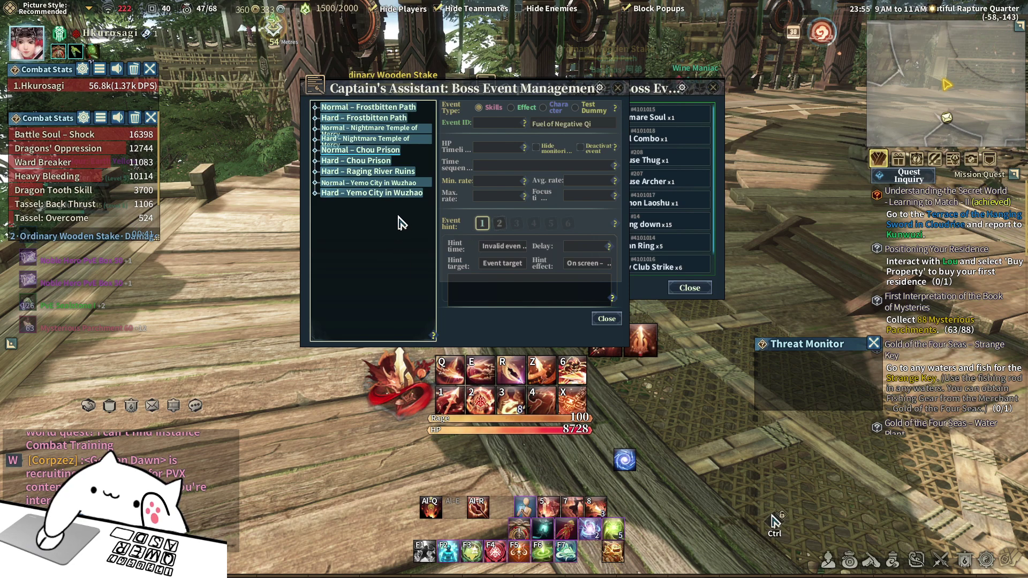
{"action": "left_click", "coordinate": [357, 231]}
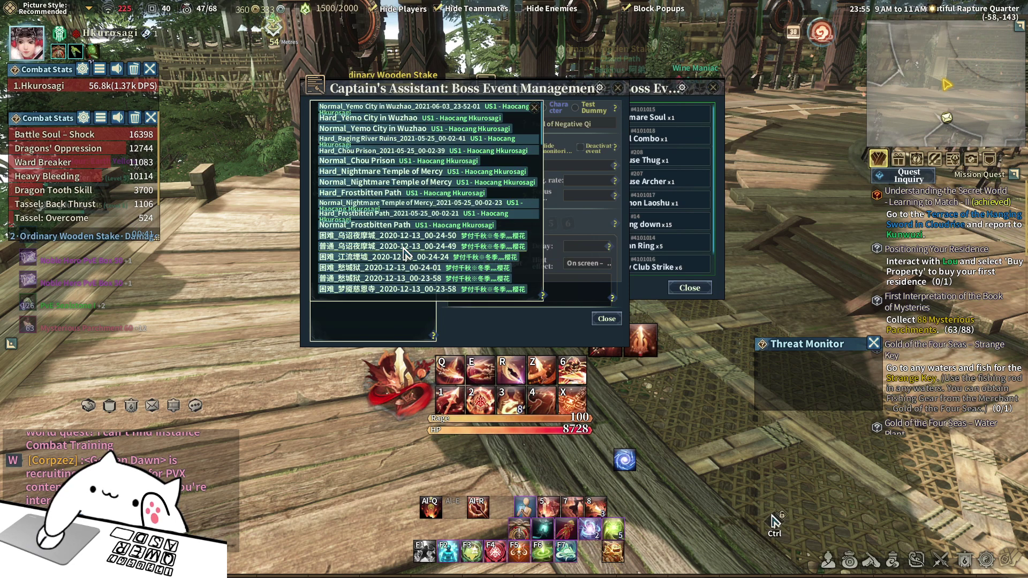
{"action": "left_click", "coordinate": [366, 110]}
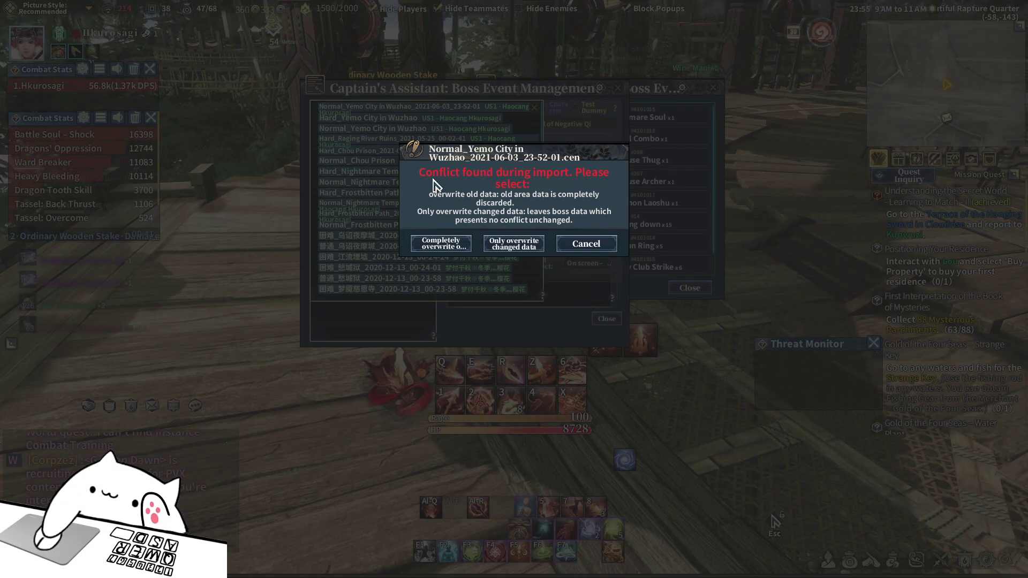
{"action": "left_click", "coordinate": [440, 245]}
Step: Cancel the conflicting 困难_清凉道 import and import the 普通_难解心魔 2020-03-11 event file instead
{"action": "key", "text": "ctrl"}
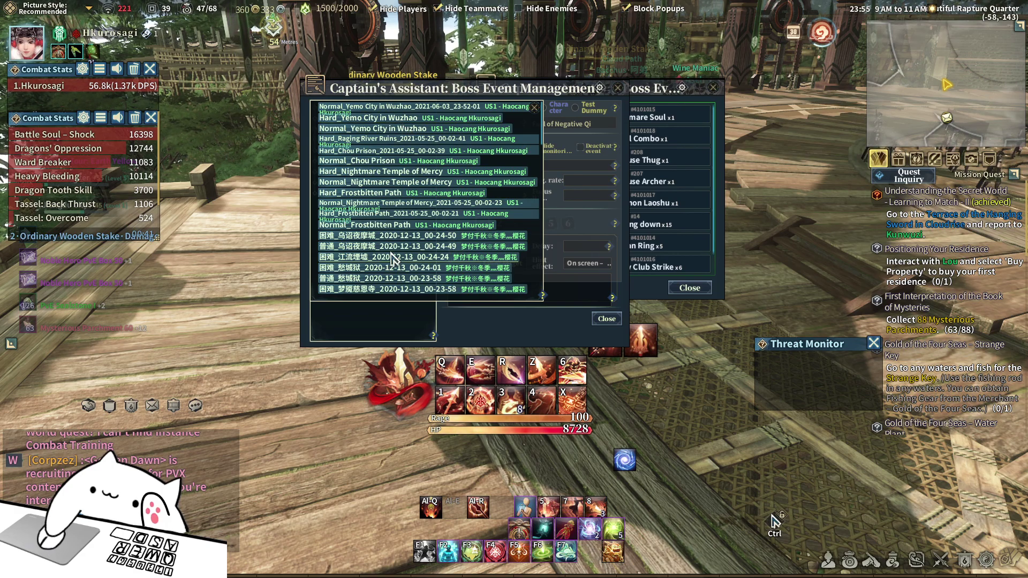
{"action": "scroll", "coordinate": [389, 215], "scroll_direction": "down", "scroll_amount": 5}
{"action": "double_click", "coordinate": [368, 151]}
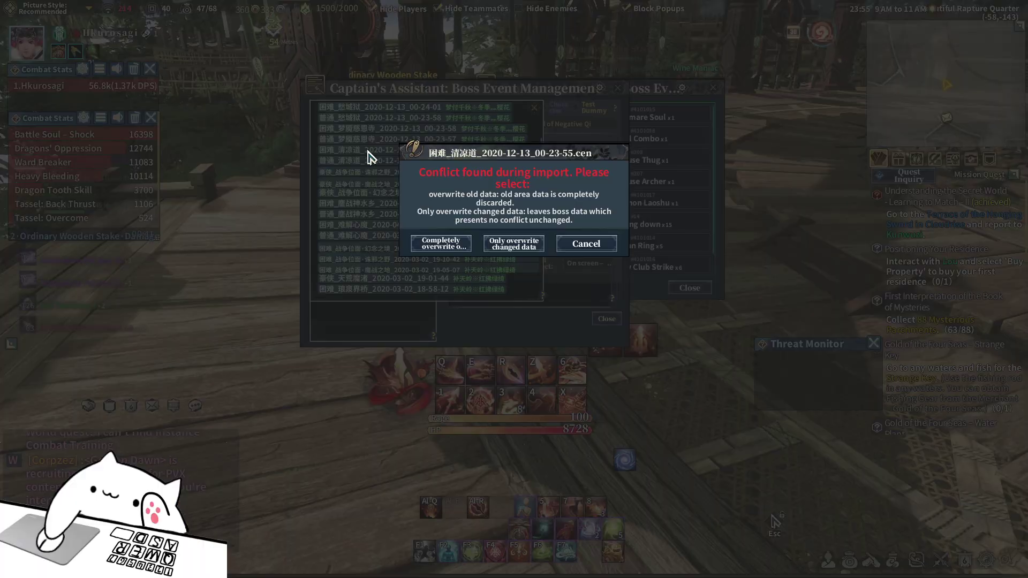
{"action": "left_click", "coordinate": [595, 246]}
{"action": "double_click", "coordinate": [394, 235]}
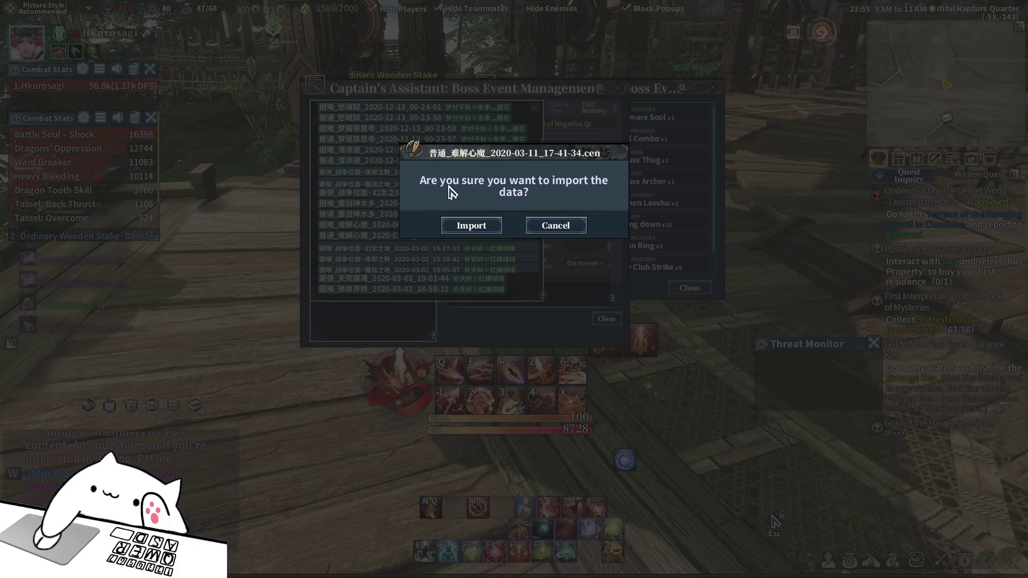
{"action": "left_click", "coordinate": [478, 226]}
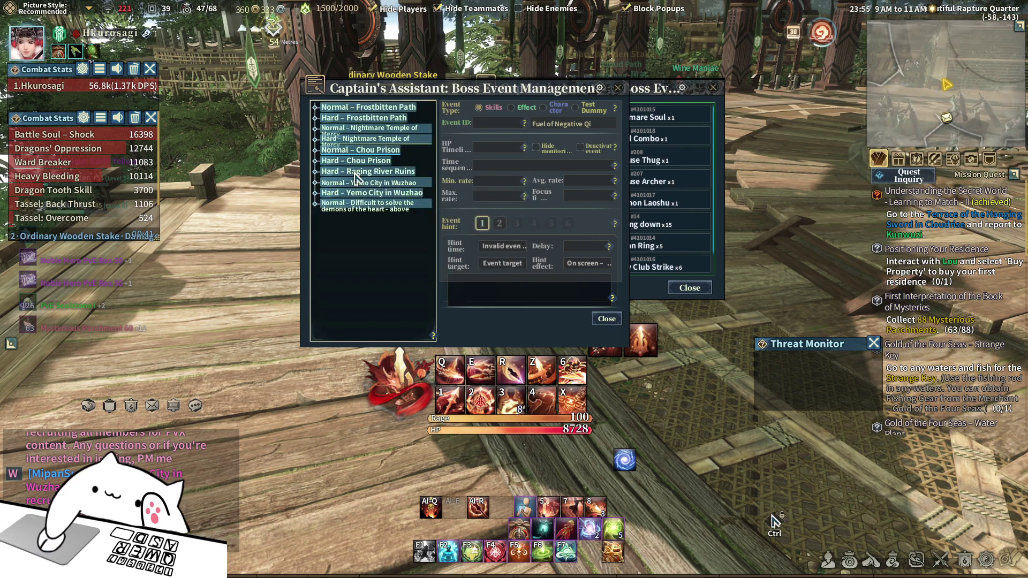
{"action": "left_click", "coordinate": [366, 211]}
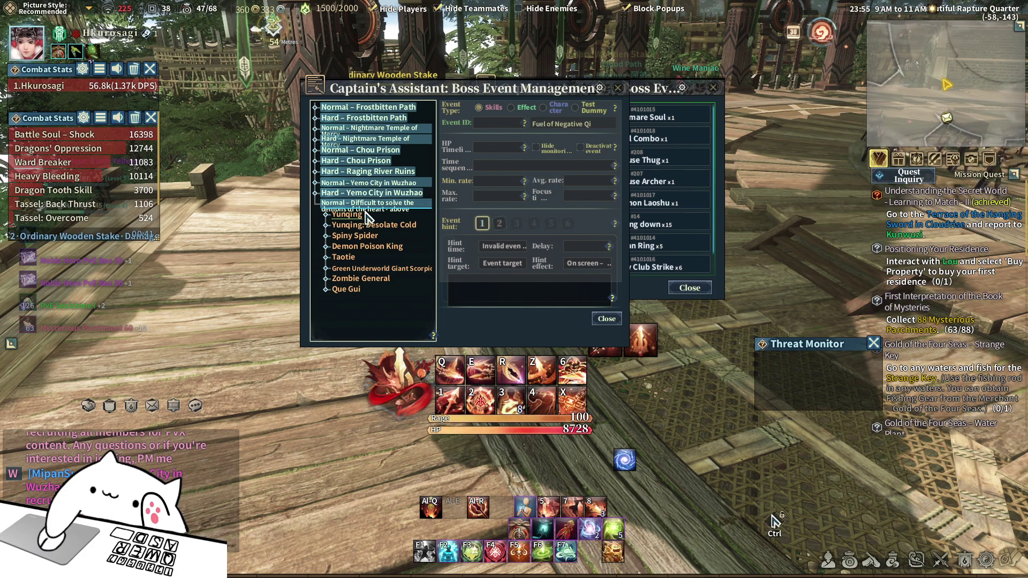
{"action": "left_click", "coordinate": [368, 248]}
{"action": "left_click", "coordinate": [375, 258]}
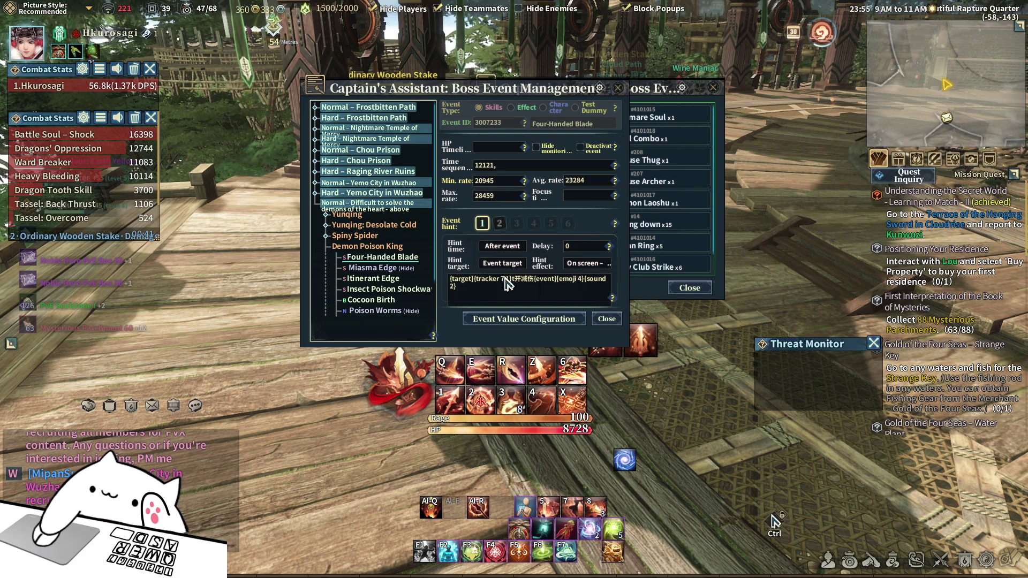
{"action": "left_click", "coordinate": [356, 206]}
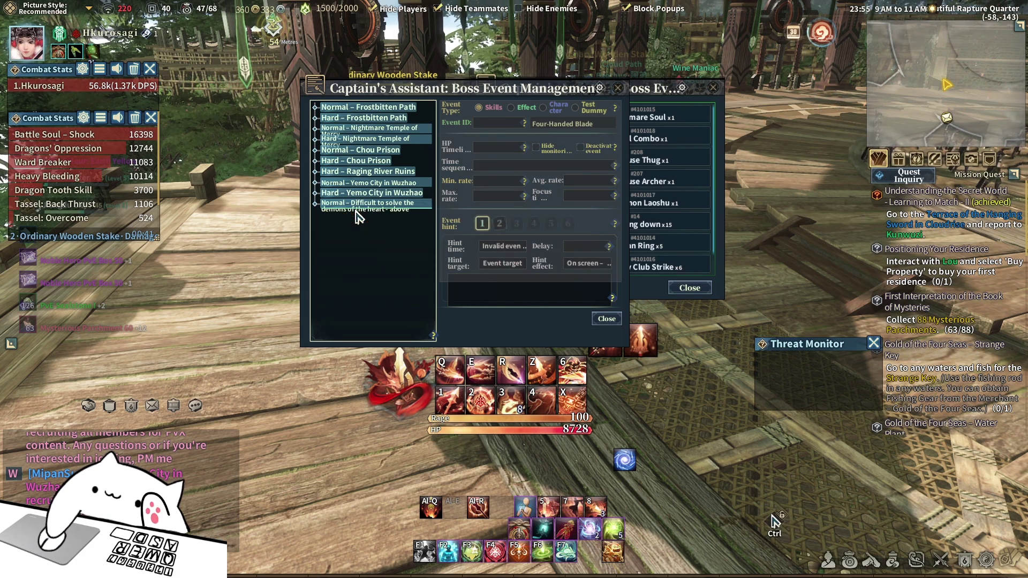
Step: Under Normal Yemo City in Wuzhao > Yi Jiatuo, replace the Evil Brood hint's Chinese text with 'Dodge aoe'
{"action": "left_click", "coordinate": [373, 183]}
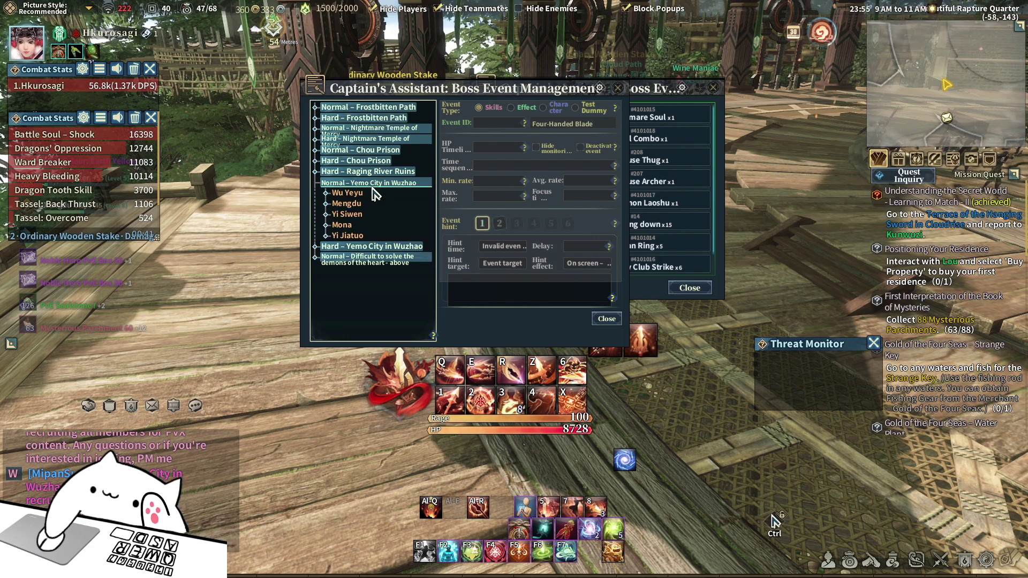
{"action": "left_click", "coordinate": [349, 235]}
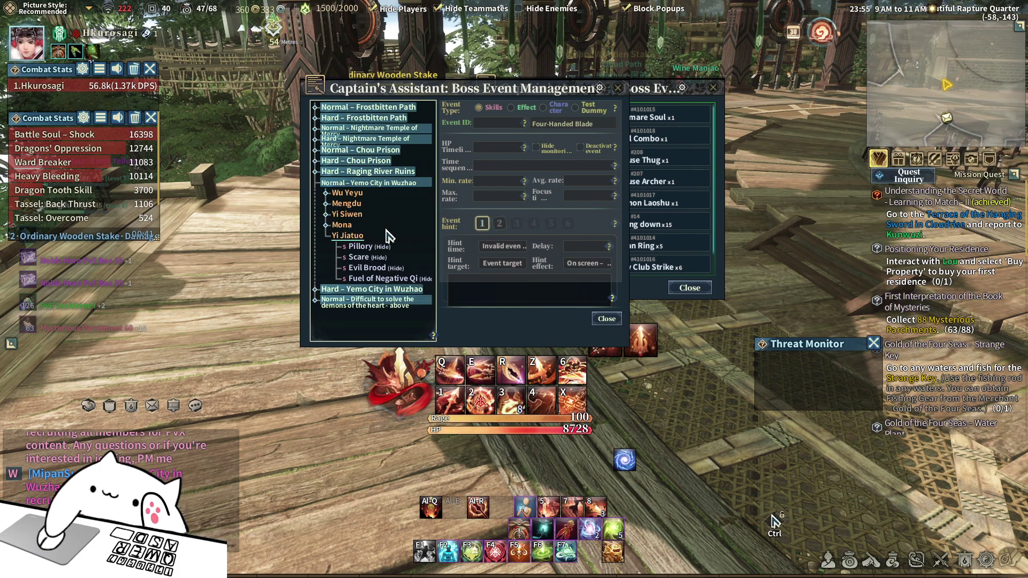
{"action": "left_click", "coordinate": [358, 258]}
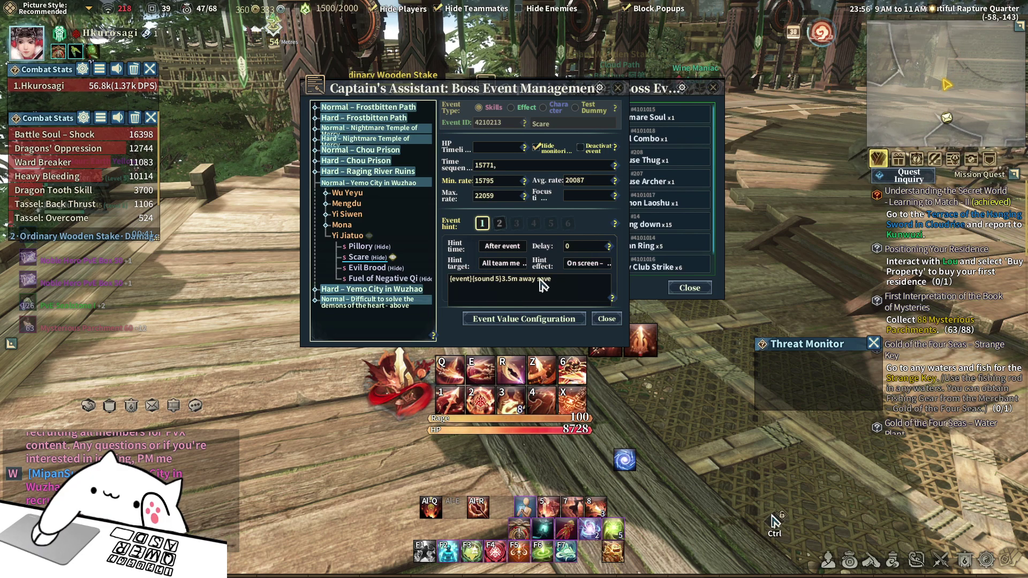
{"action": "left_click", "coordinate": [412, 273]}
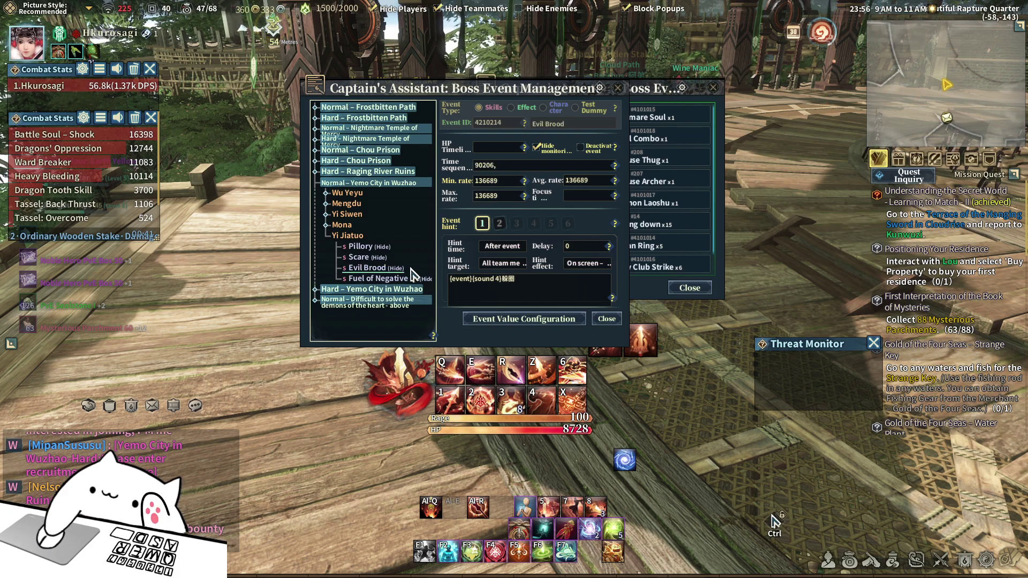
{"action": "left_click_drag", "start_coordinate": [503, 281], "coordinate": [527, 280]}
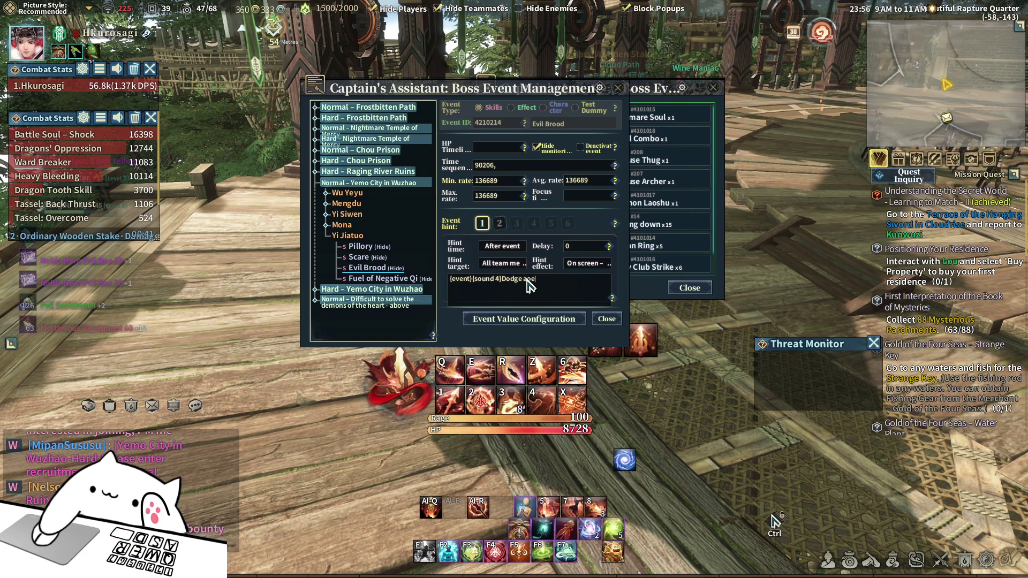
{"action": "left_click", "coordinate": [380, 279]}
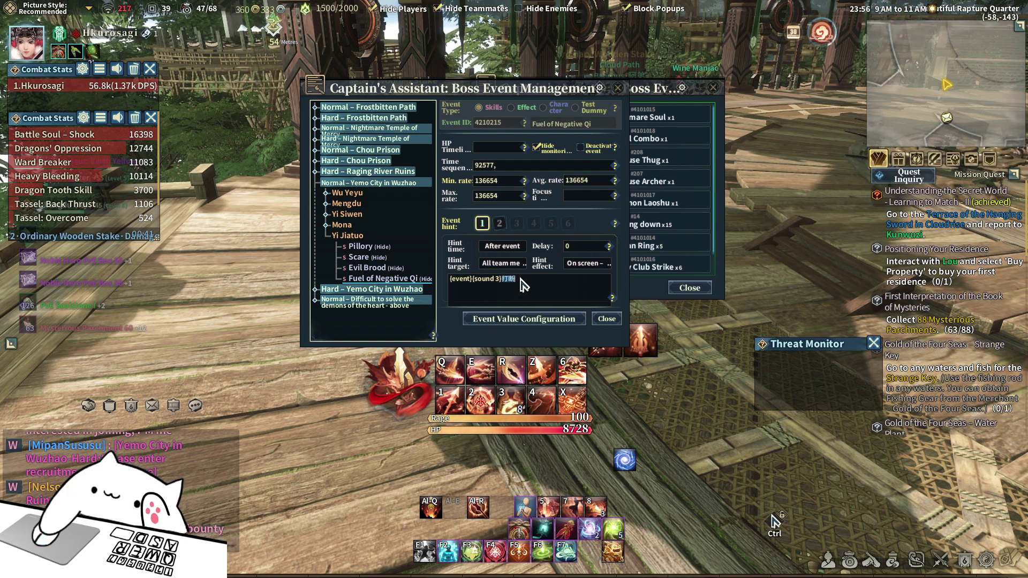
Step: Copy 'interrupts' from the Notepad solo notes into the Fuel of Negative Qi hint
{"action": "key", "text": "alt+Tab"}
{"action": "key", "text": "alt+Tab"}
{"action": "key", "text": "alt+Tab"}
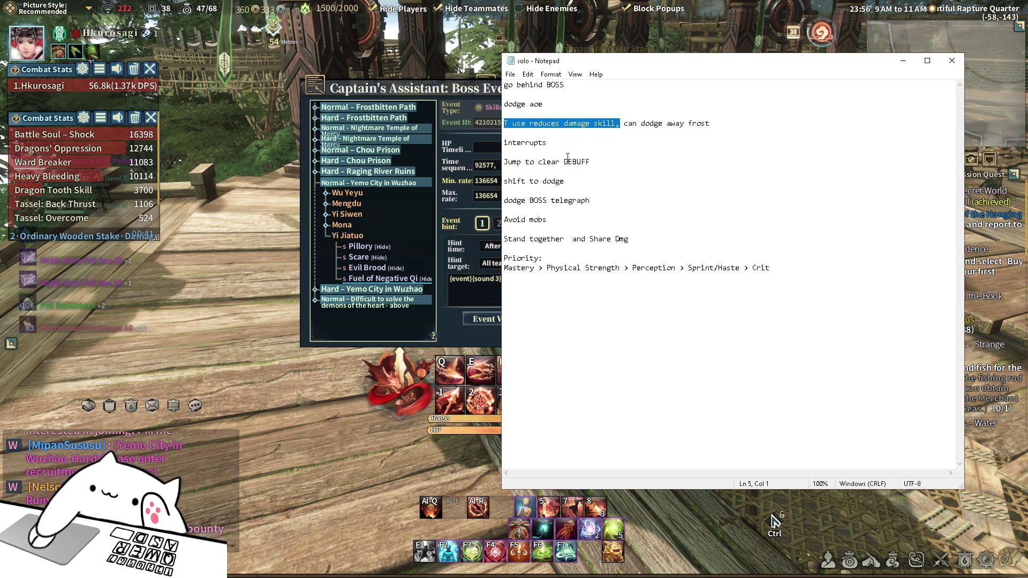
{"action": "left_click_drag", "start_coordinate": [547, 142], "coordinate": [506, 140]}
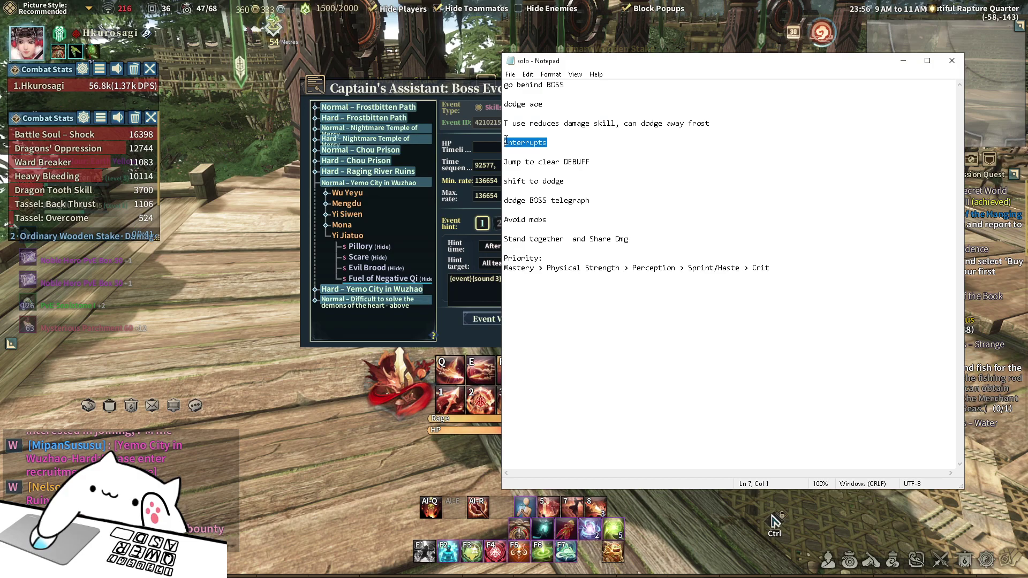
{"action": "left_click", "coordinate": [454, 306]}
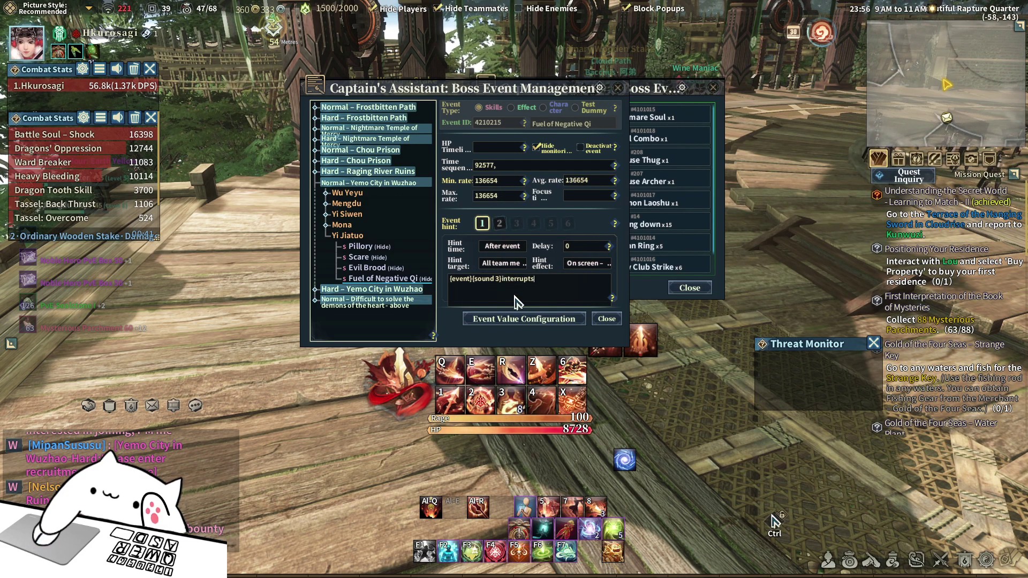
{"action": "left_click", "coordinate": [402, 269]}
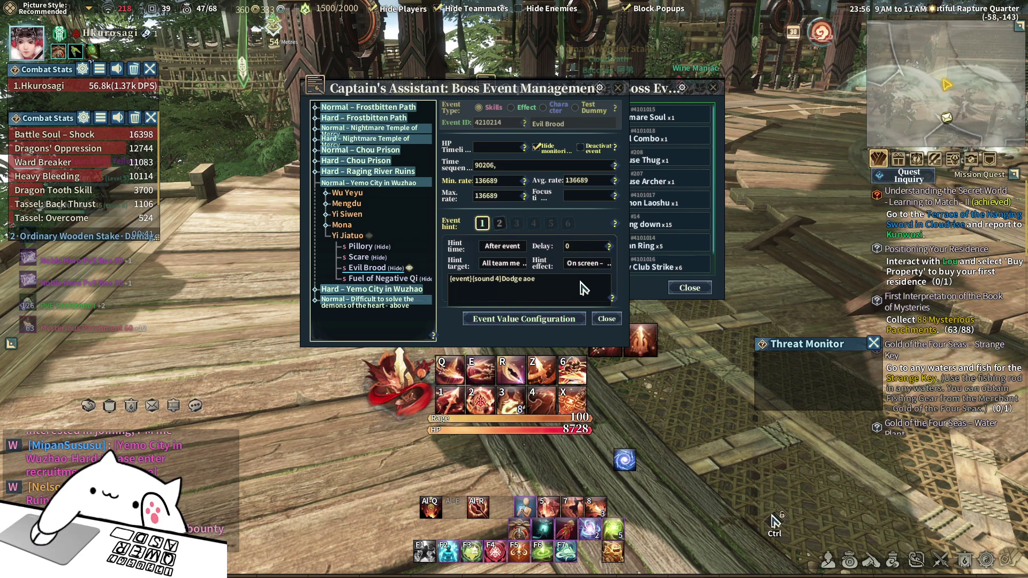
Step: Review Yi Jiatuo's hints, collapse the Yemo City tree, and export Normal Yemo City in Wuzhao to file
{"action": "key", "text": "Up"}
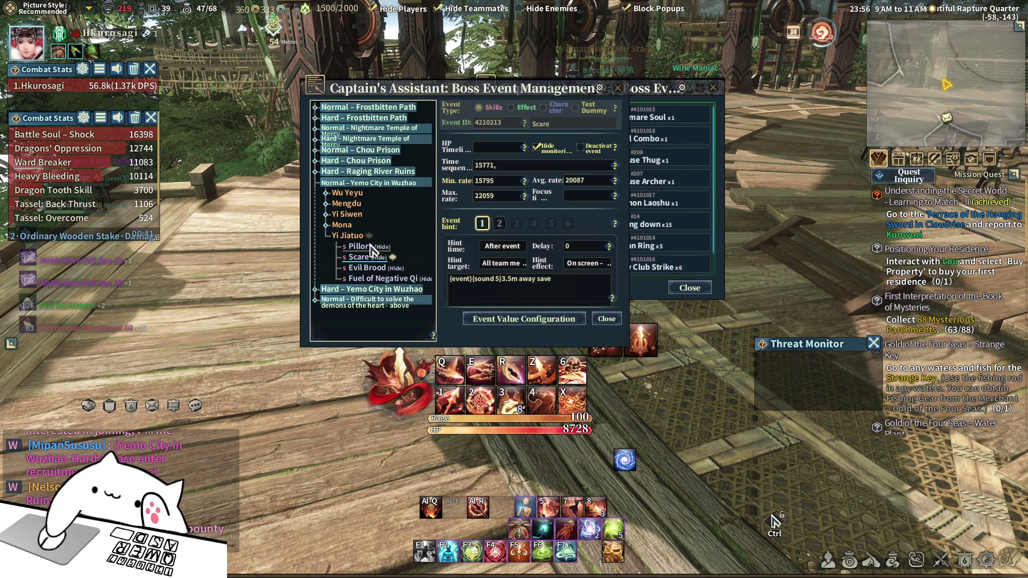
{"action": "key", "text": "Up"}
{"action": "mouse_move", "coordinate": [559, 307]}
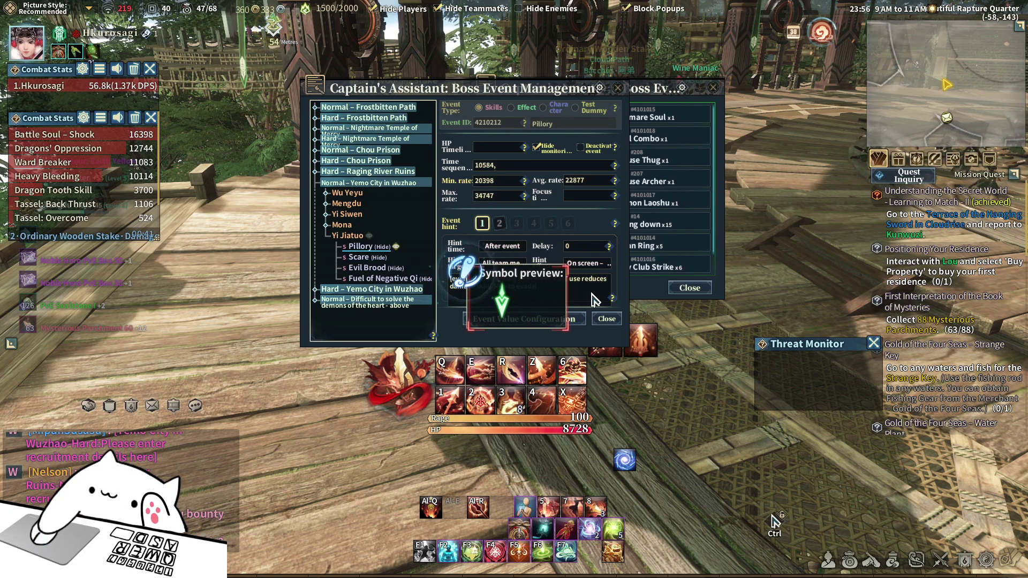
{"action": "left_click", "coordinate": [381, 183]}
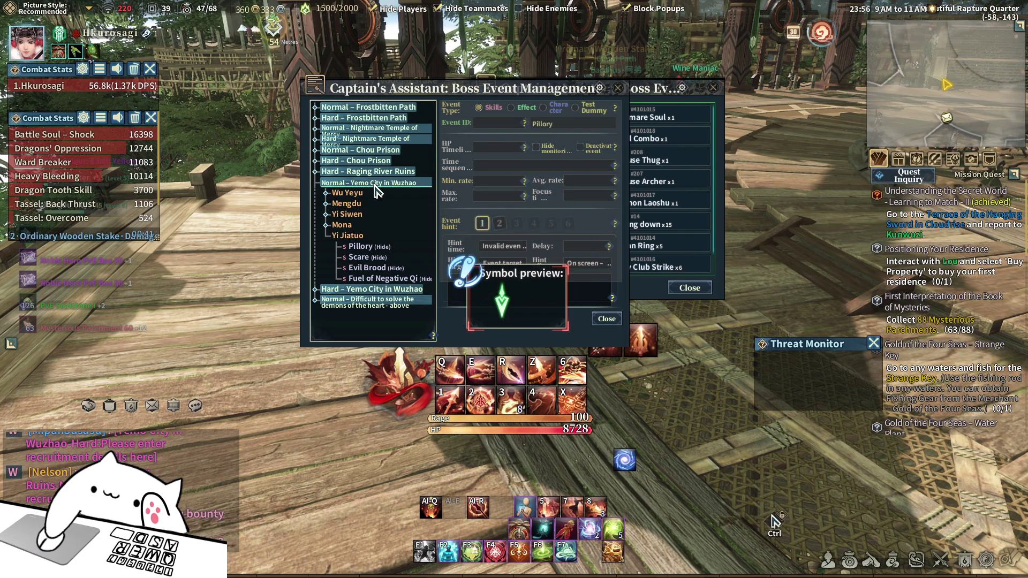
{"action": "left_click", "coordinate": [351, 236]}
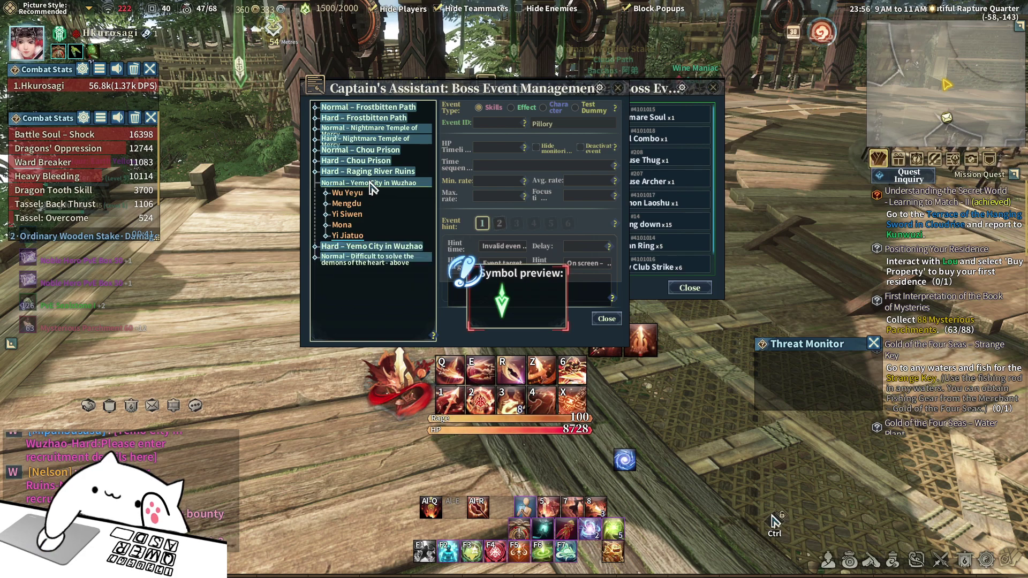
{"action": "left_click", "coordinate": [370, 182]}
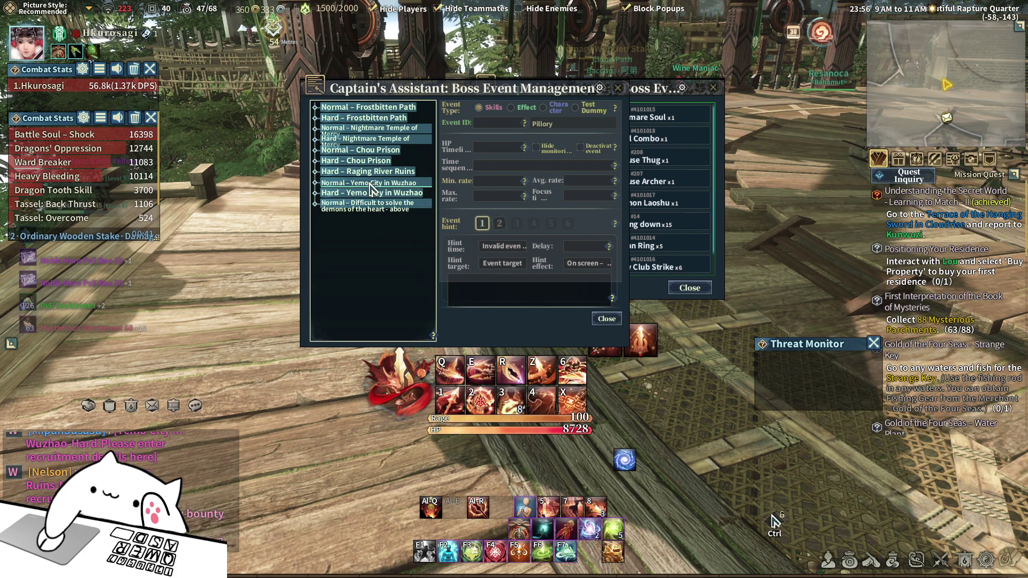
{"action": "right_click", "coordinate": [371, 189]}
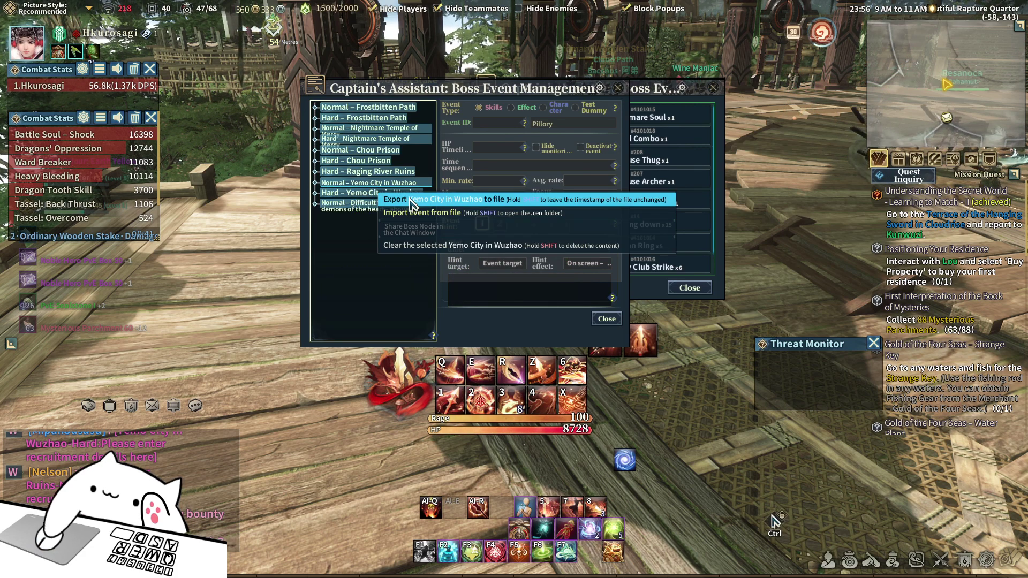
{"action": "left_click", "coordinate": [522, 203]}
Step: Delete the older 11:52 AM Normal_Yemo City in Wuzhao .cen copy from the CombatEventMonitor folder
{"action": "key", "text": "alt+Tab"}
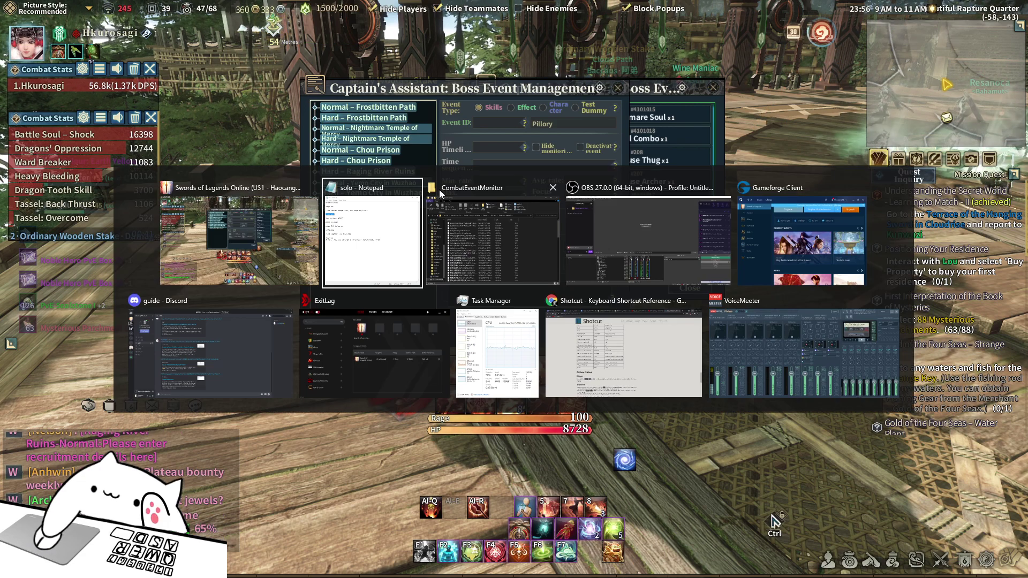
{"action": "left_click", "coordinate": [483, 226]}
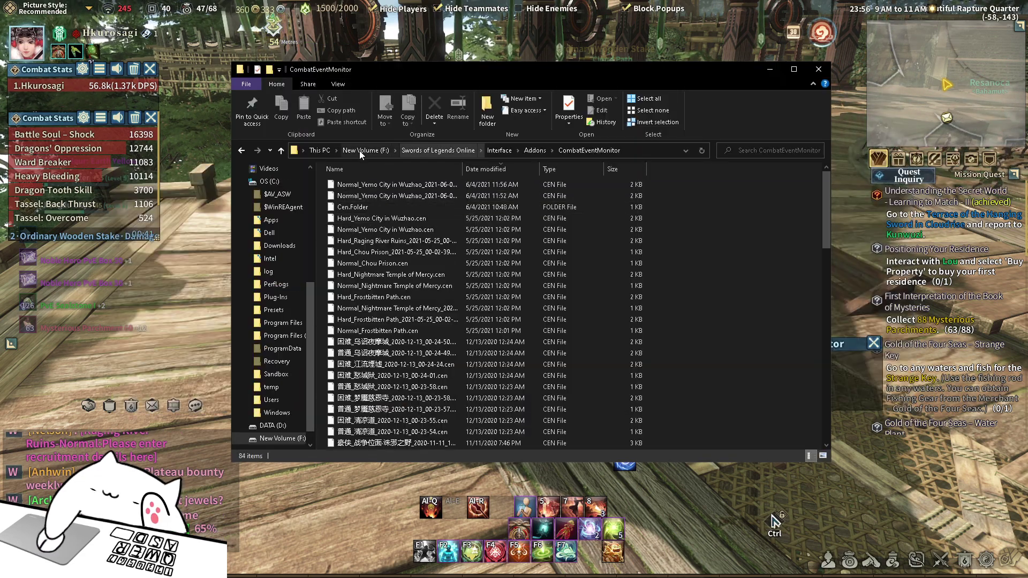
{"action": "left_click", "coordinate": [495, 185]}
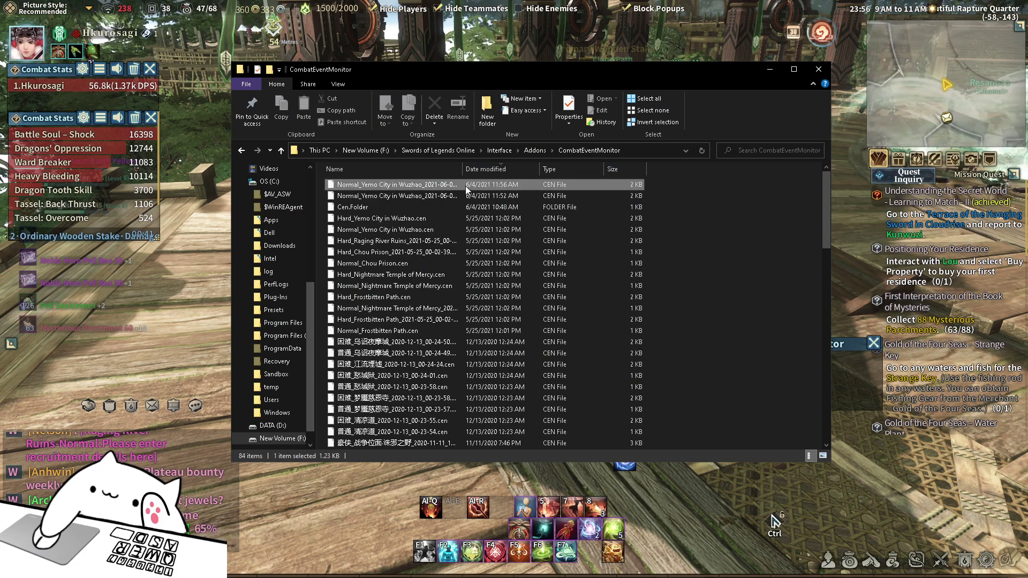
{"action": "right_click", "coordinate": [422, 197]}
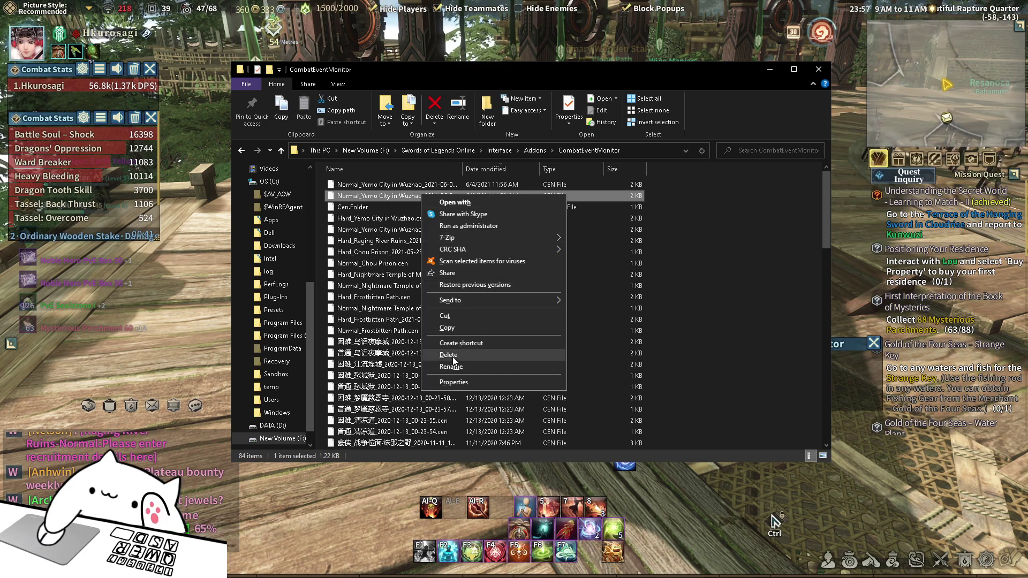
{"action": "left_click", "coordinate": [448, 355]}
{"action": "left_click", "coordinate": [403, 185]}
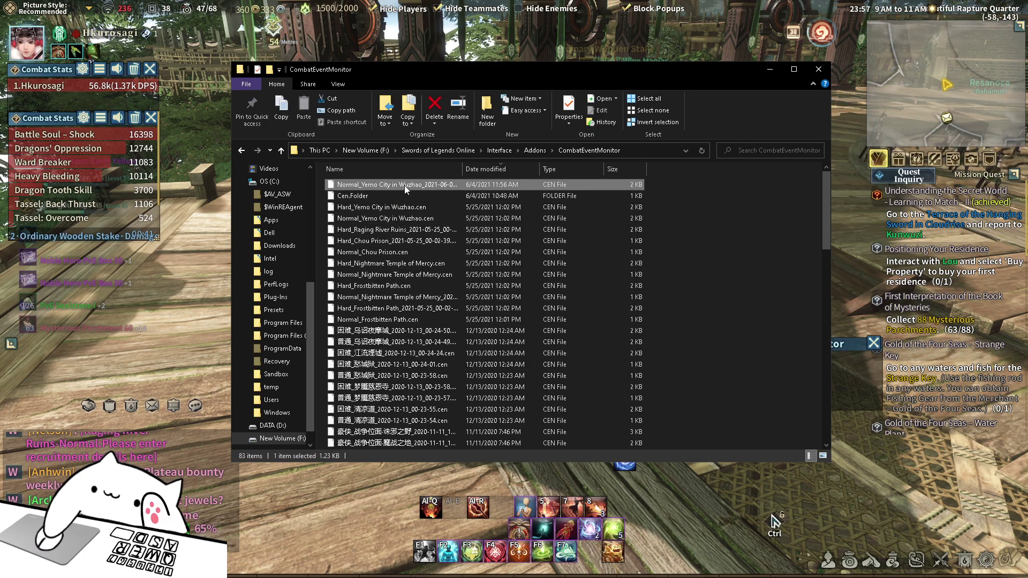
{"action": "left_click", "coordinate": [402, 219]}
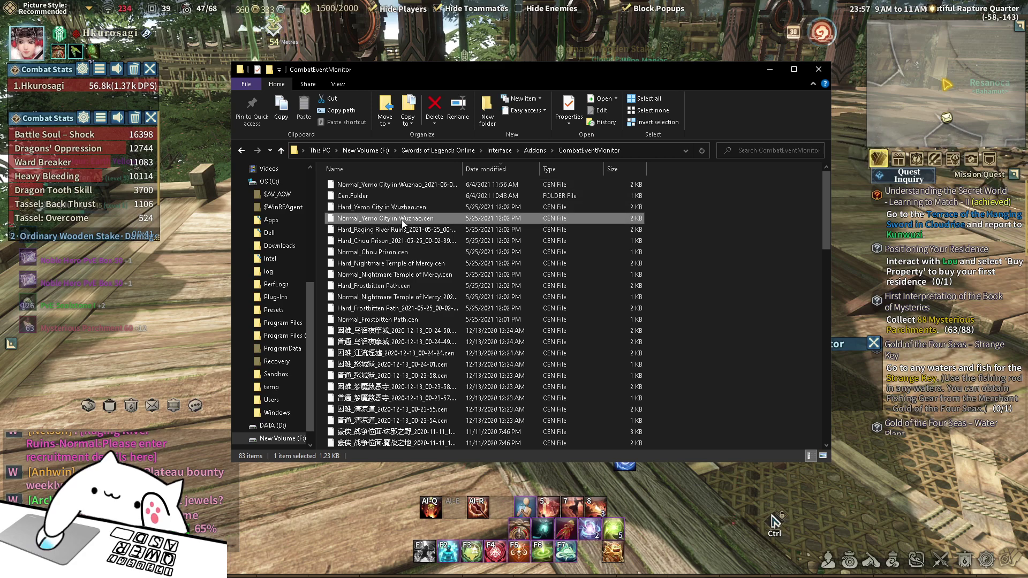